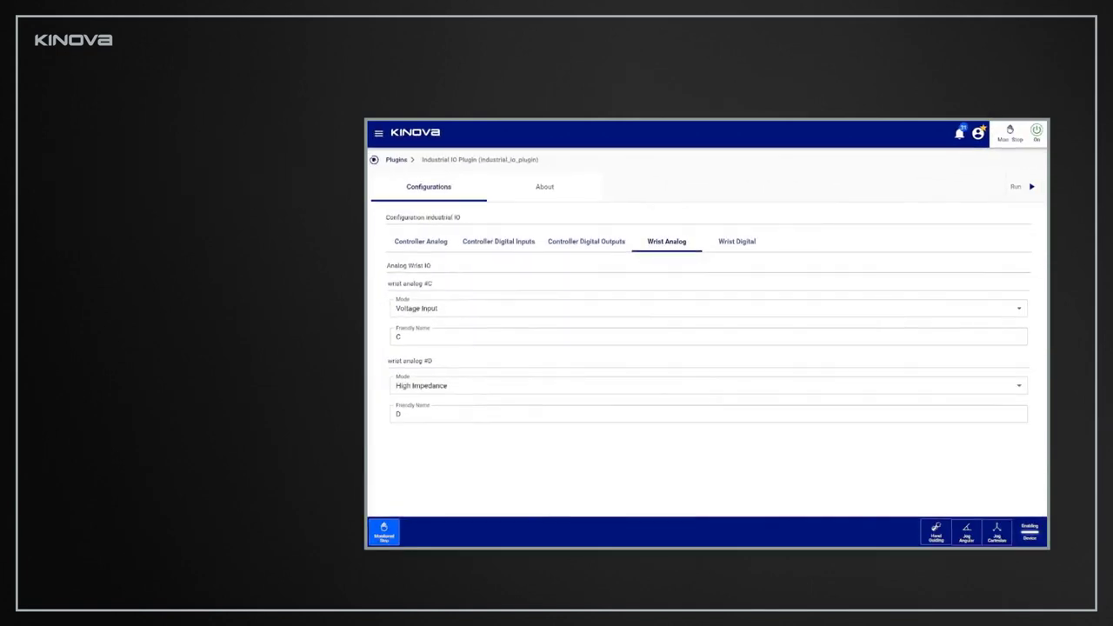
Rename wrist analog #C to My_analog_signal and set its mode to Current Input.
{"action": "left_click", "coordinate": [709, 336]}
{"action": "key", "text": "BackSpace"}
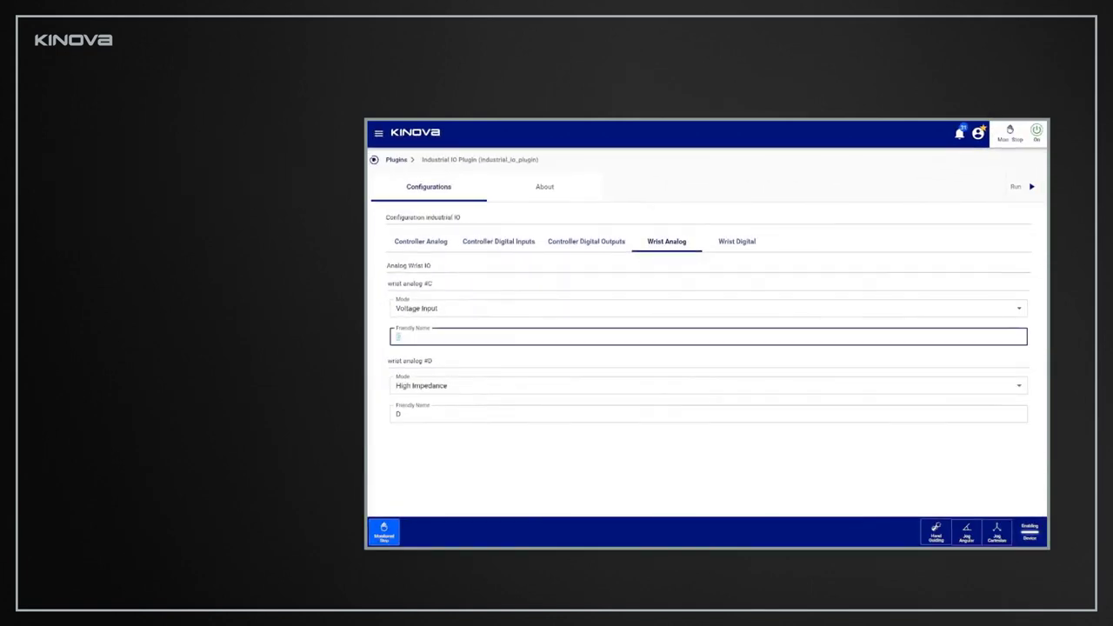
{"action": "type", "text": "My"}
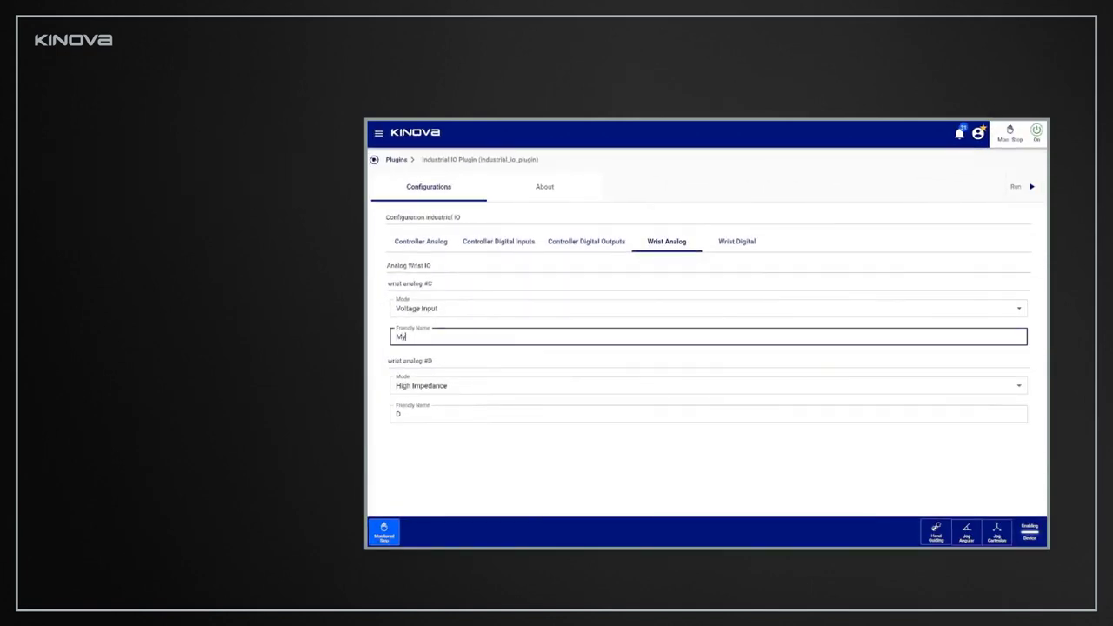
{"action": "type", "text": "_analog_signal"}
{"action": "left_click", "coordinate": [709, 308]}
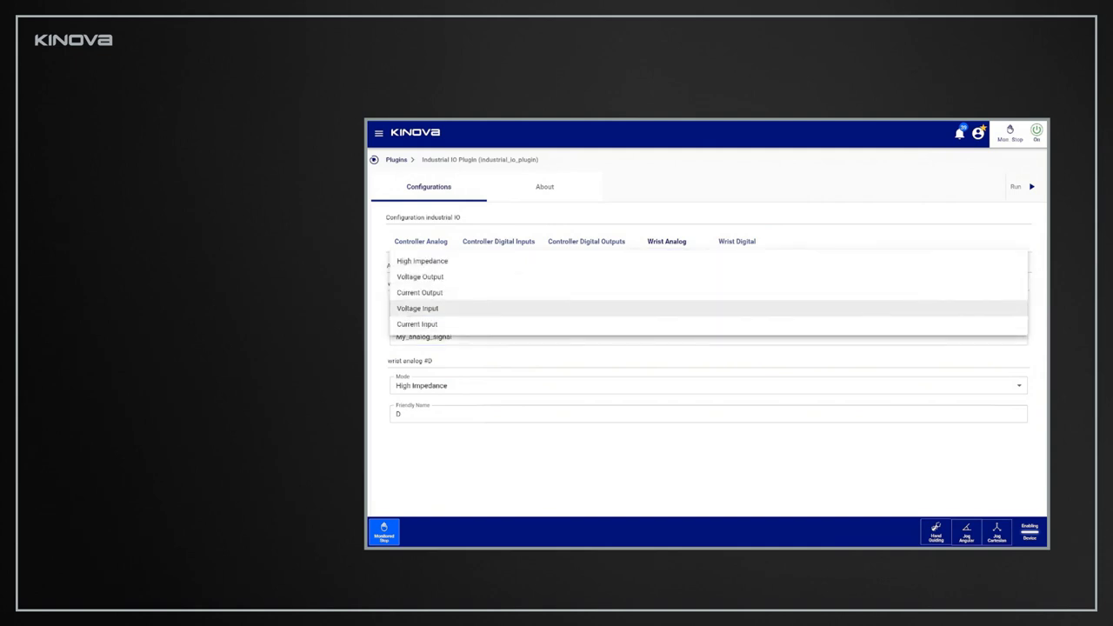
{"action": "left_click", "coordinate": [417, 323]}
Make wrist Digital 1 an input named my_digital_signal.
{"action": "left_click", "coordinate": [735, 242]}
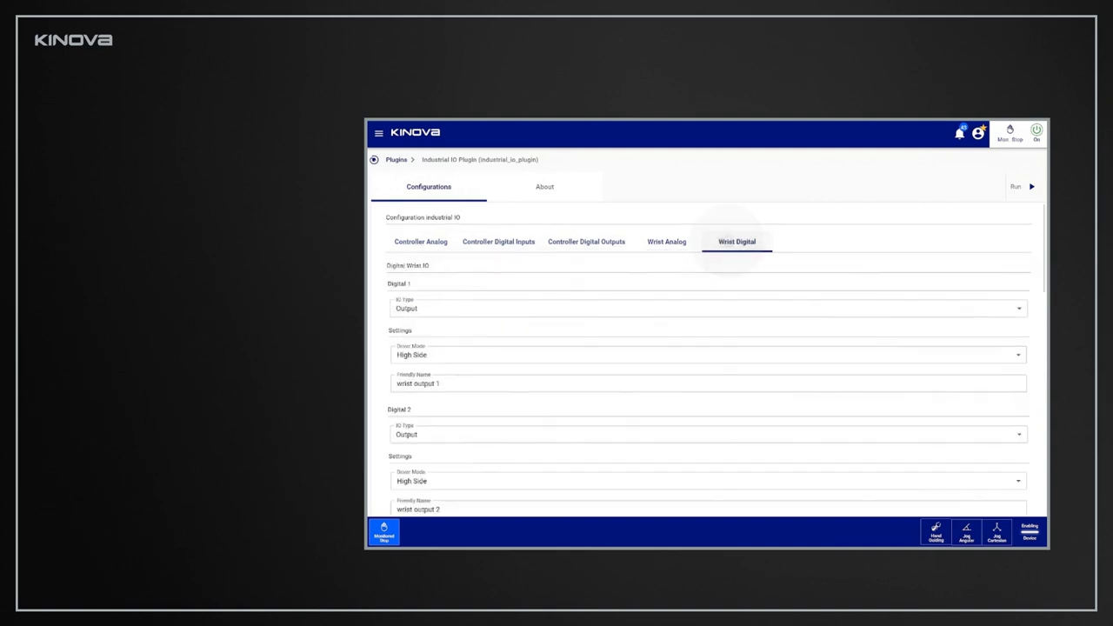
{"action": "left_click", "coordinate": [709, 308]}
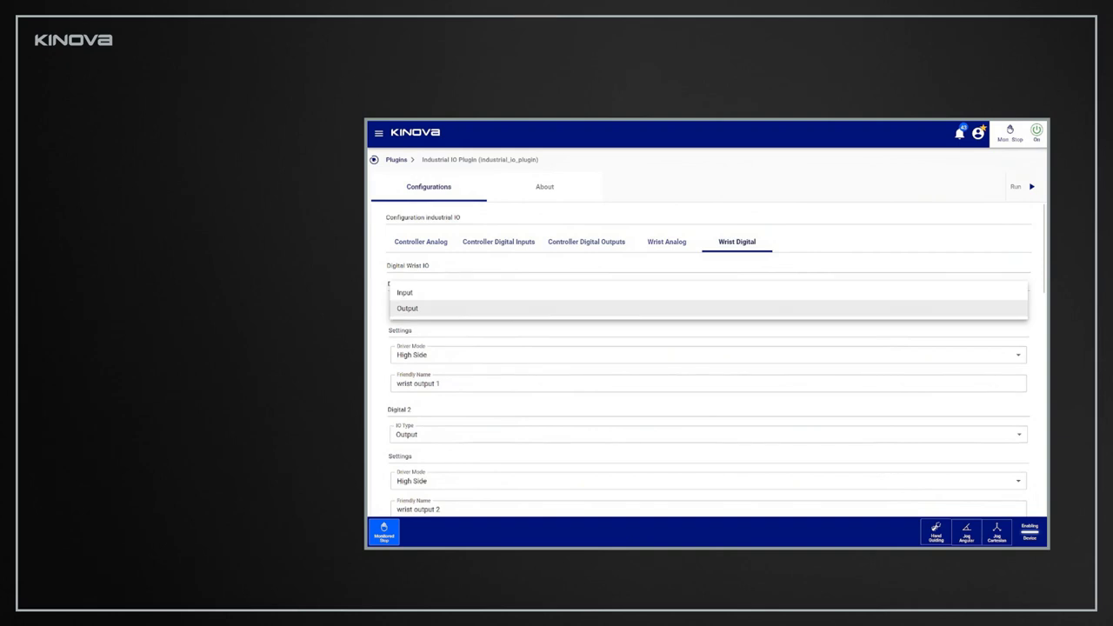
{"action": "left_click", "coordinate": [915, 293]}
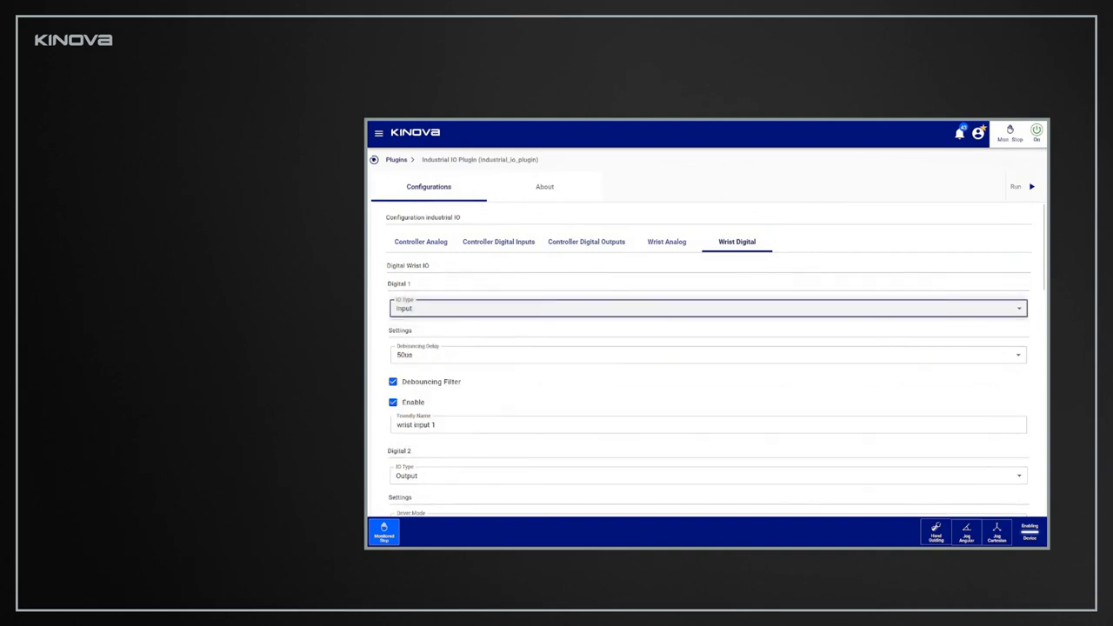
{"action": "left_click", "coordinate": [708, 425]}
{"action": "type", "text": "my_digital"}
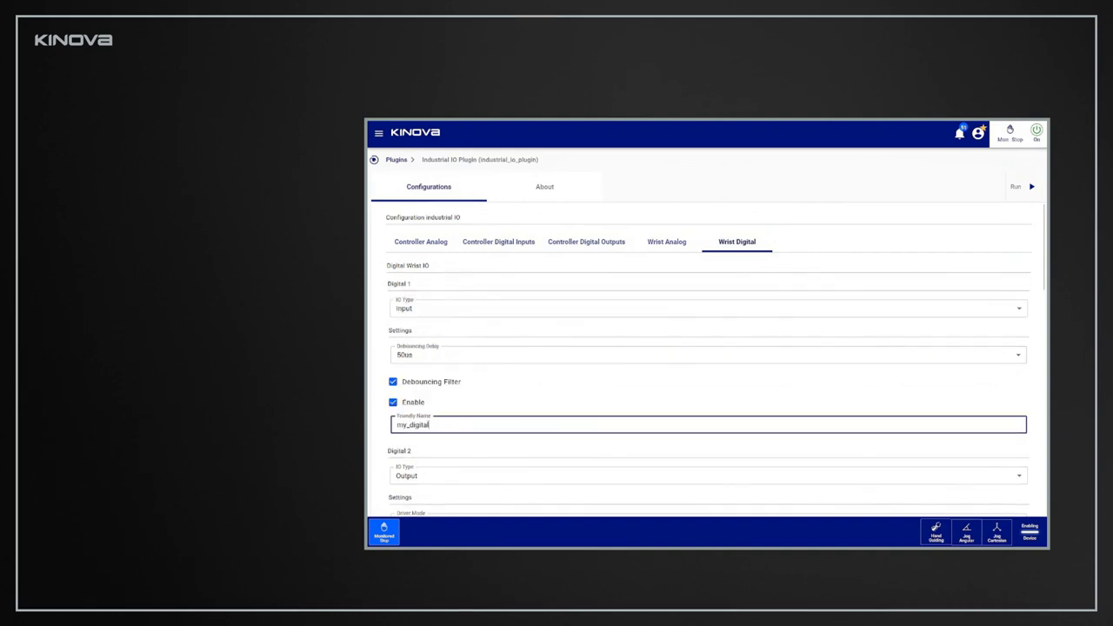
{"action": "type", "text": "_signal"}
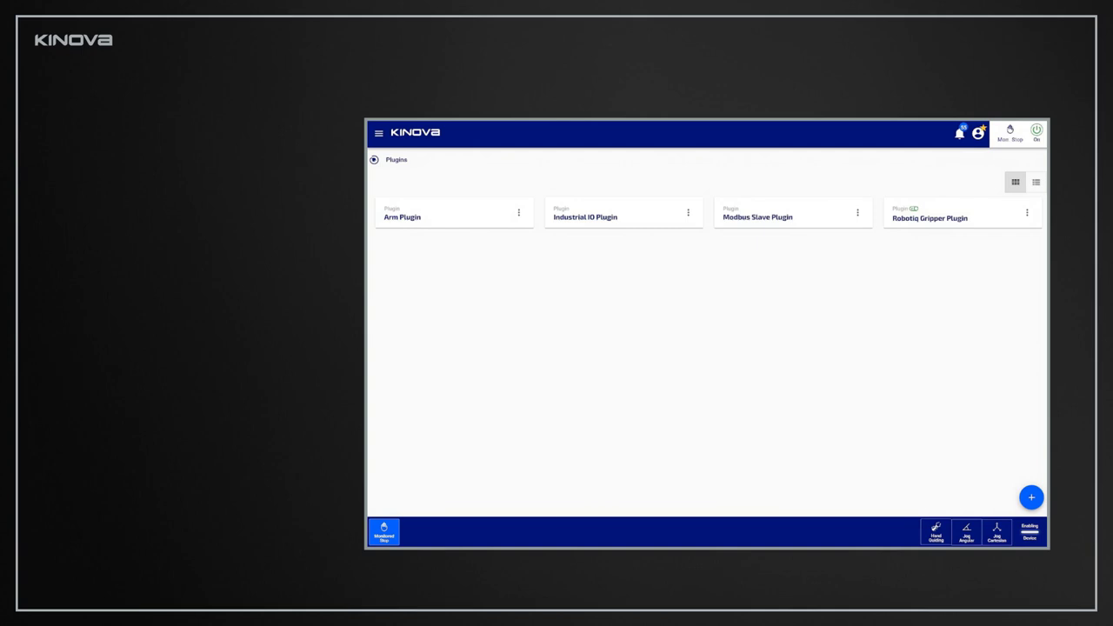
In the Industrial IO Plugin, name controller analog #A my_analog_controller_signal with Current Input mode.
{"action": "left_click", "coordinate": [649, 211]}
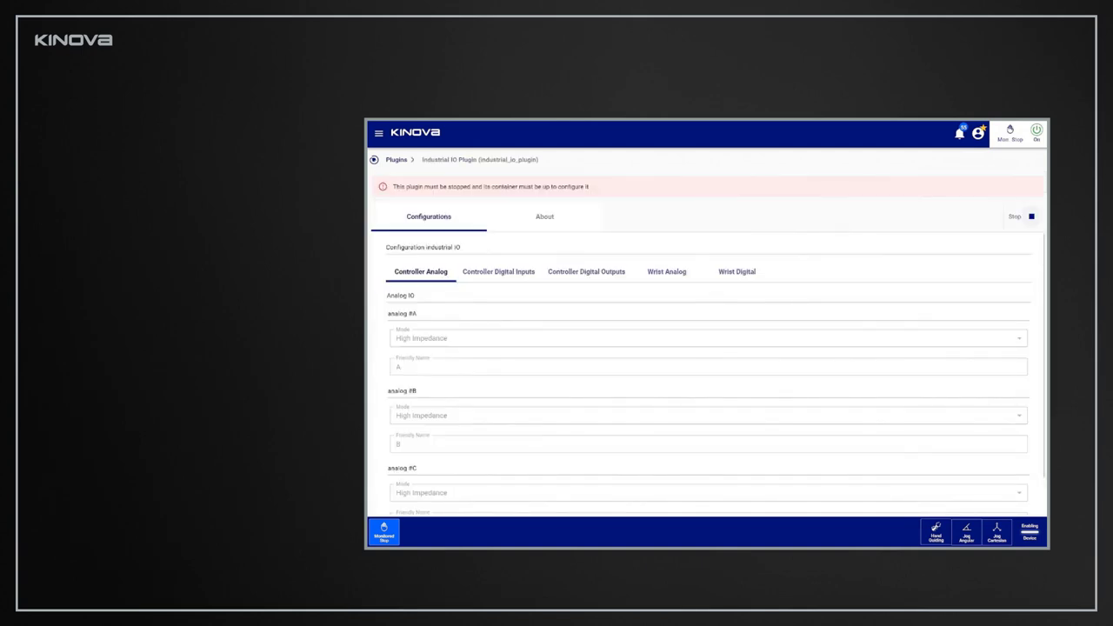
{"action": "left_click", "coordinate": [708, 366]}
{"action": "type", "text": "my_"}
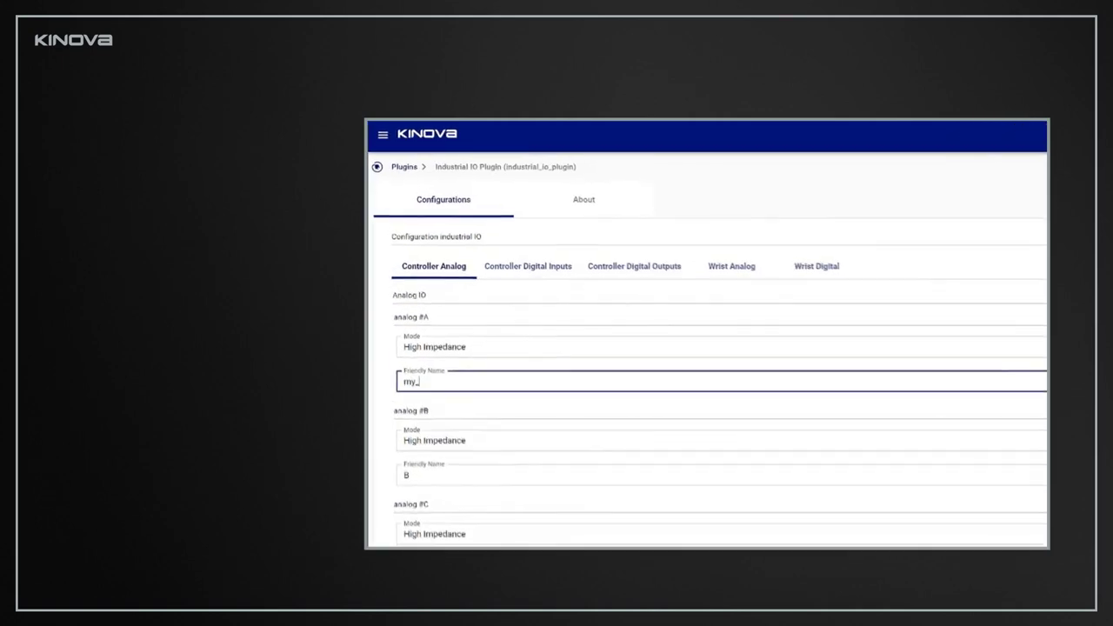
{"action": "type", "text": "analog_controller_signal"}
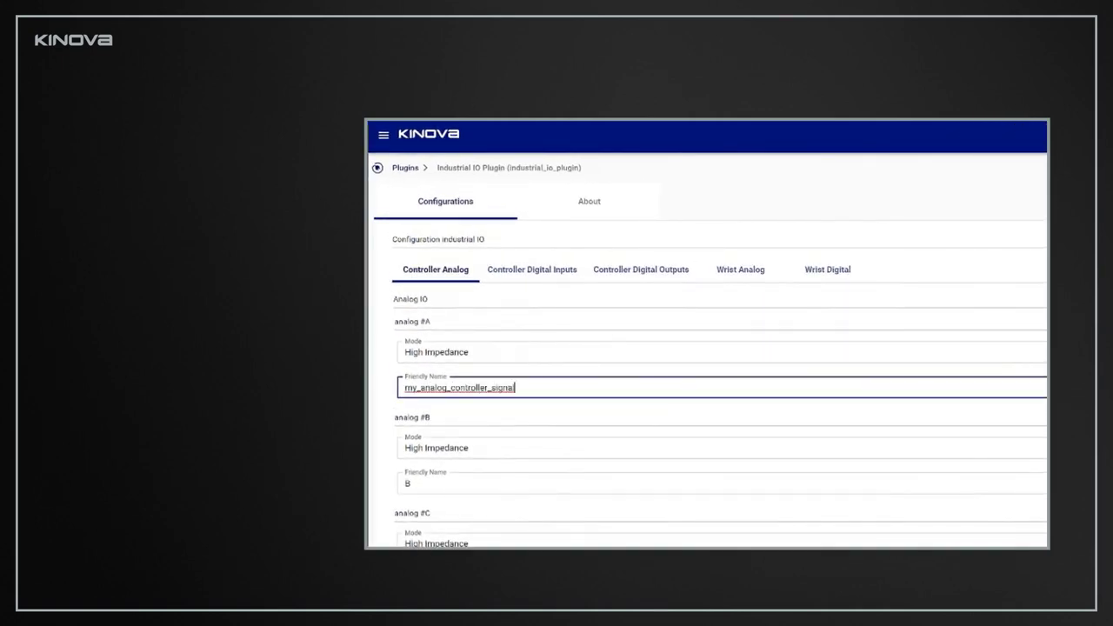
{"action": "key", "text": "shift+Tab"}
{"action": "key", "text": "space"}
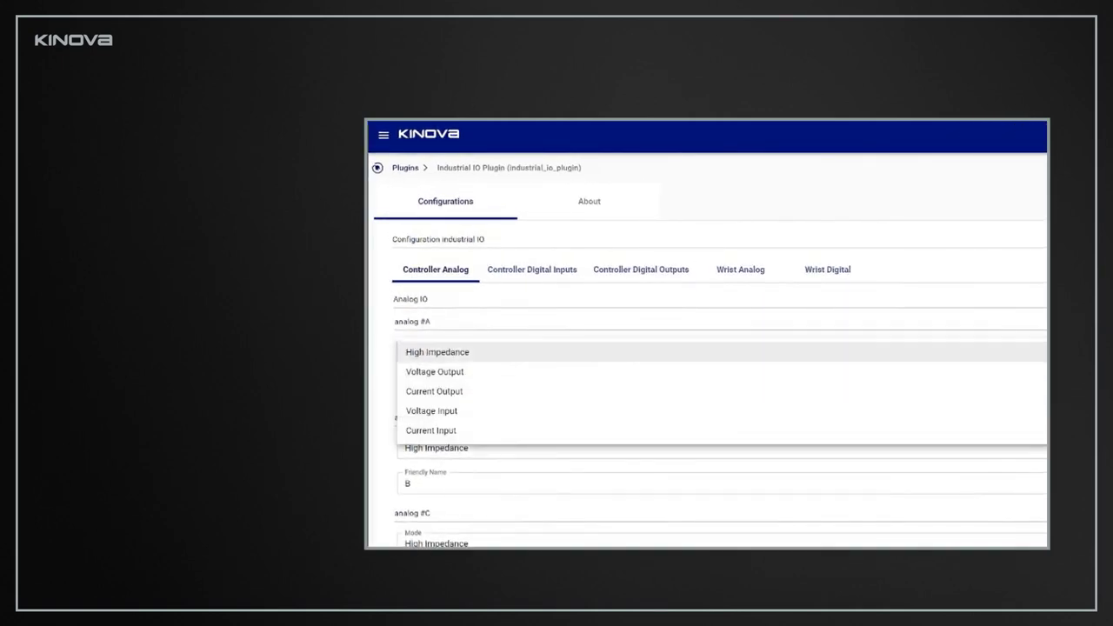
{"action": "key", "text": "Down"}
{"action": "key", "text": "Down"}
{"action": "key", "text": "Return"}
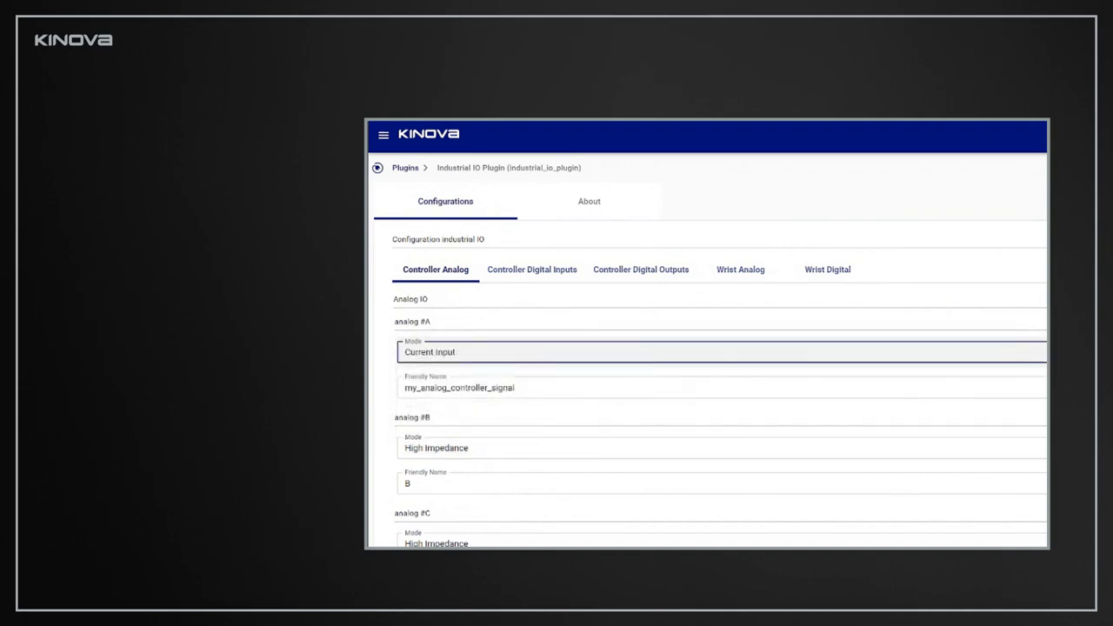
Set controller digital input #1's debouncing delay to 100us.
{"action": "left_click", "coordinate": [546, 269]}
{"action": "left_click", "coordinate": [452, 352]}
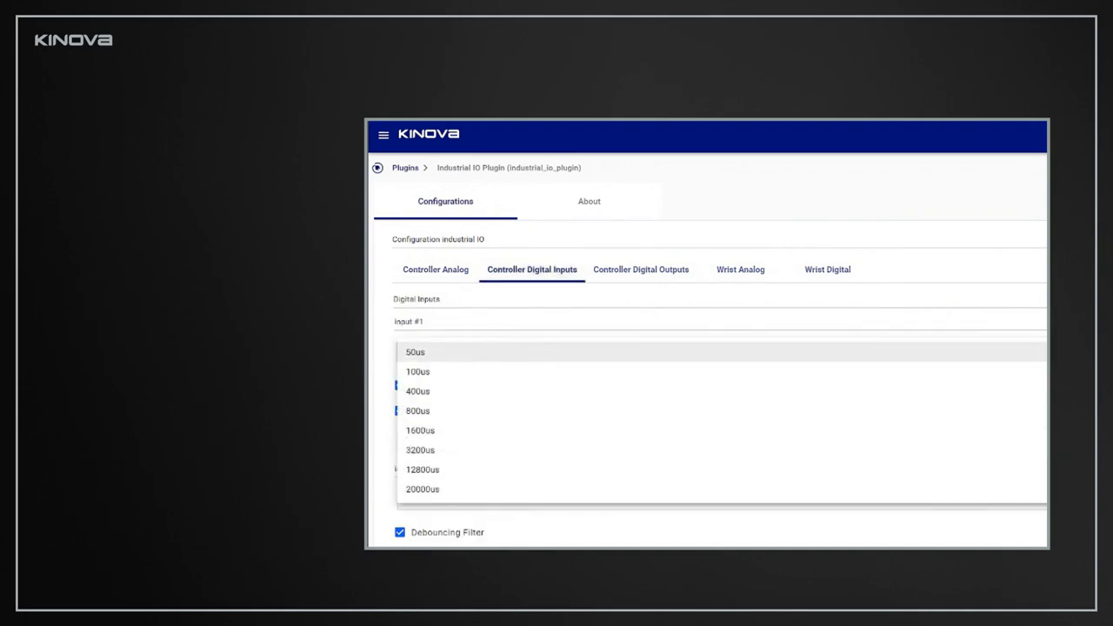
{"action": "key", "text": "Down"}
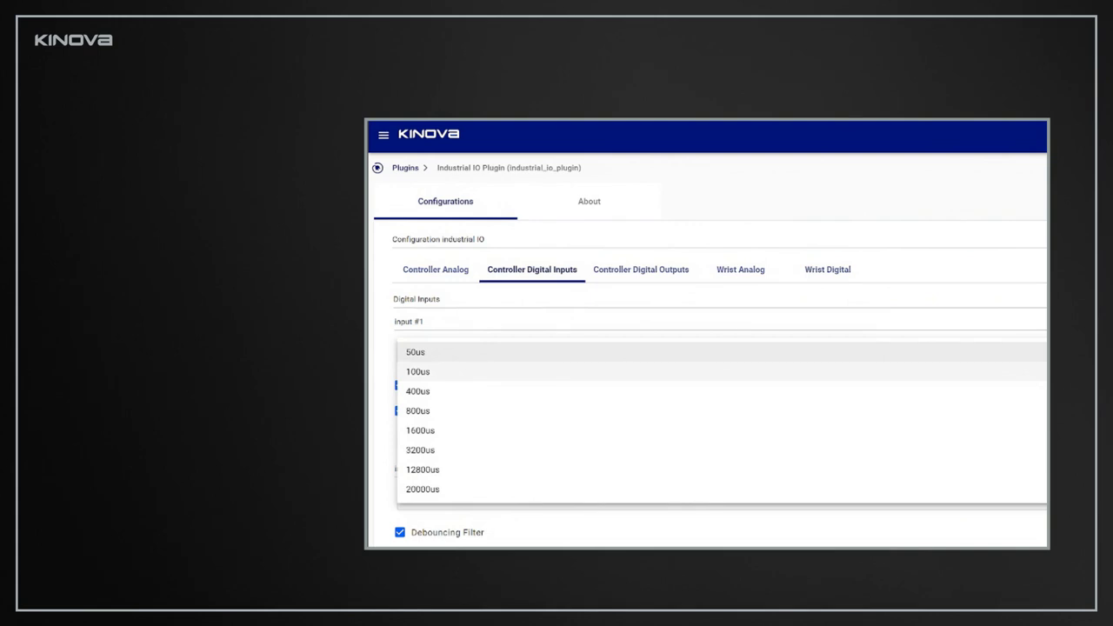
{"action": "key", "text": "Return"}
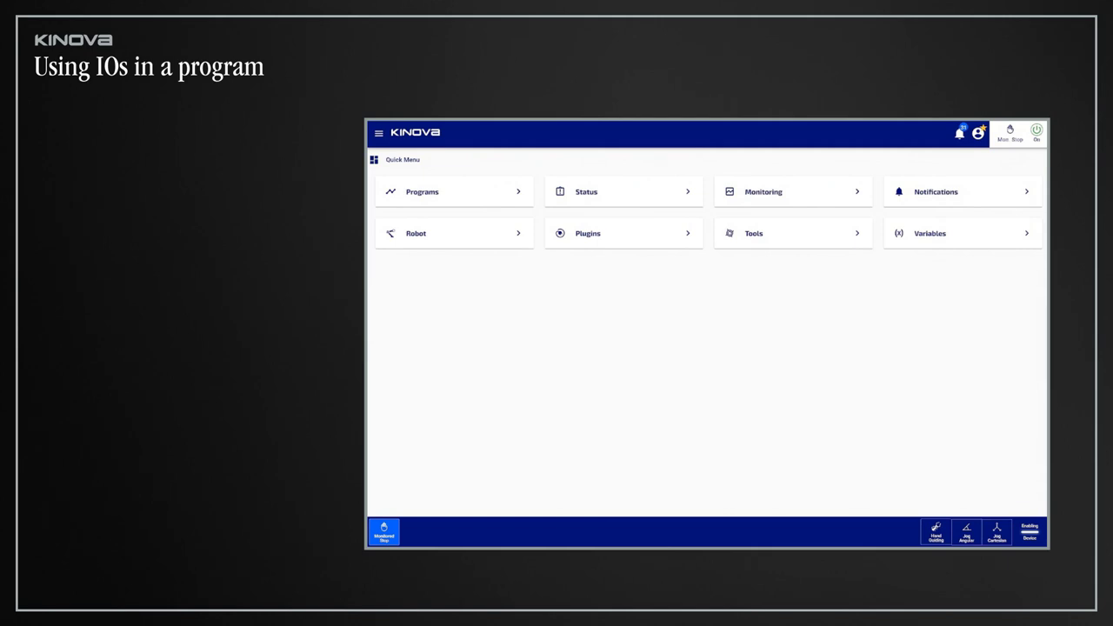
Add a Read Input tile from the Industrial IO Plugin to the Using IOs program.
{"action": "left_click", "coordinate": [473, 191]}
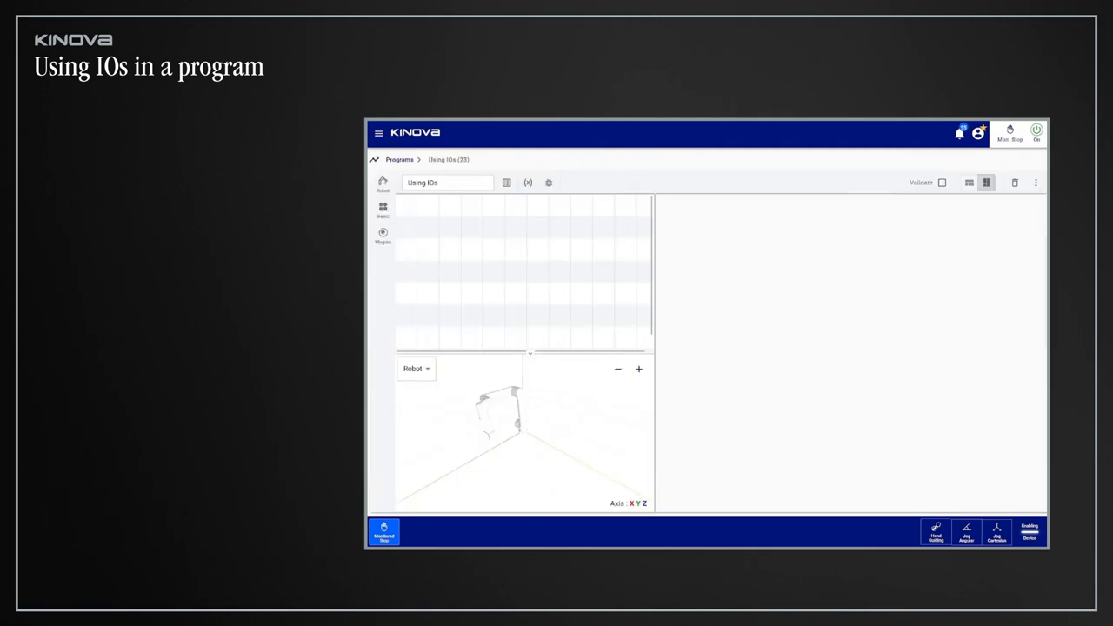
{"action": "left_click", "coordinate": [383, 235]}
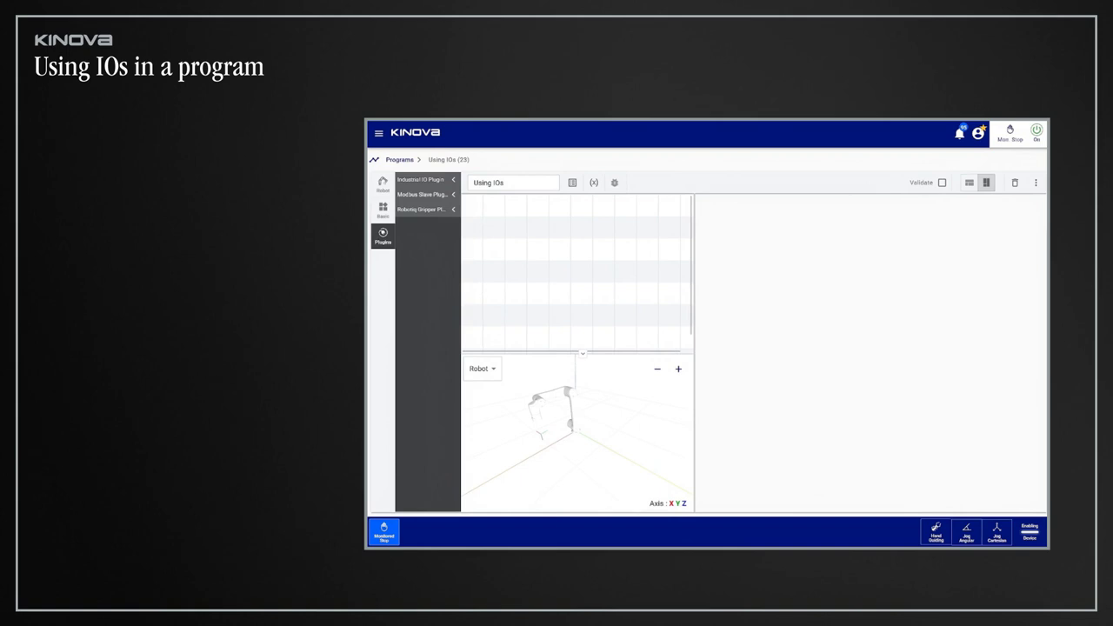
{"action": "left_click", "coordinate": [424, 179]}
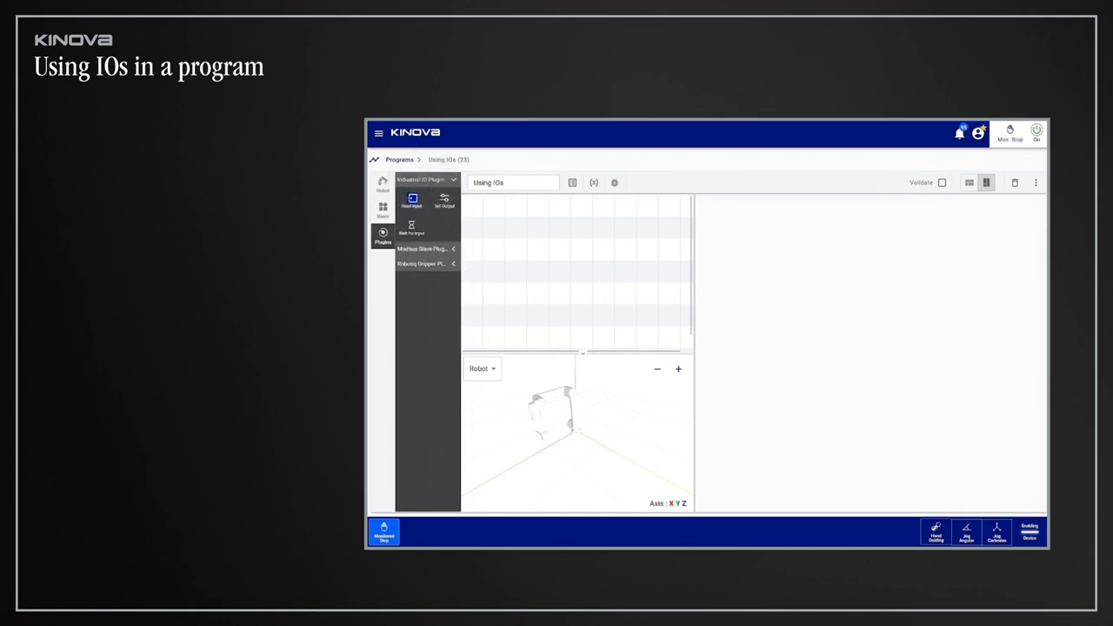
{"action": "left_click_drag", "start_coordinate": [426, 203], "coordinate": [542, 251]}
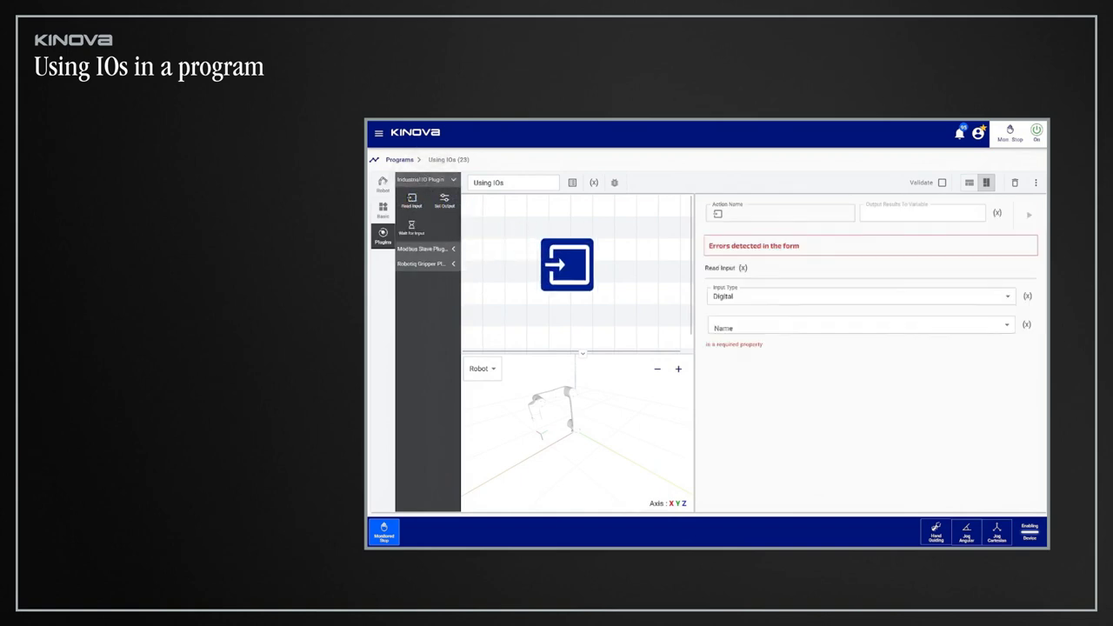
Set the Read Input tile to Input Type Wrist analog and Name My_analog_signal.
{"action": "left_click", "coordinate": [861, 295]}
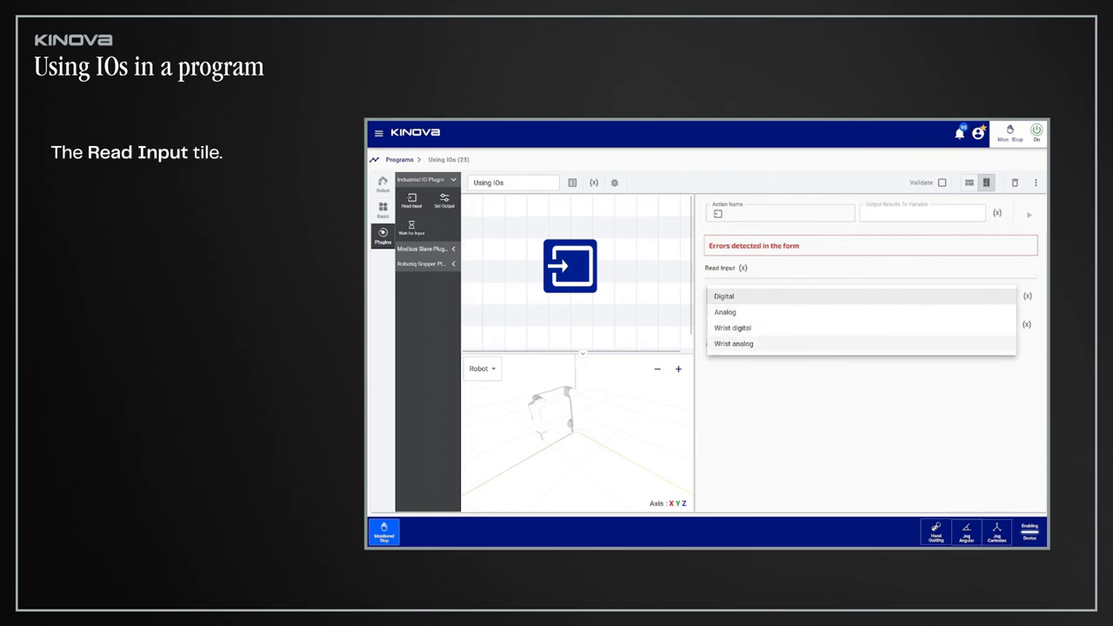
{"action": "left_click", "coordinate": [733, 343]}
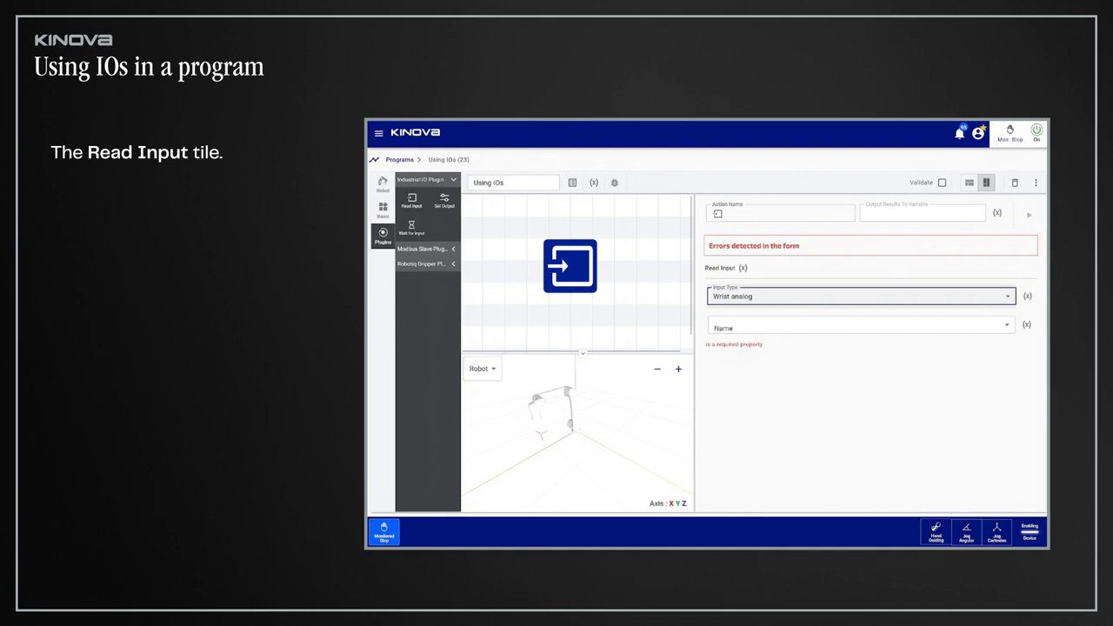
{"action": "left_click", "coordinate": [861, 327]}
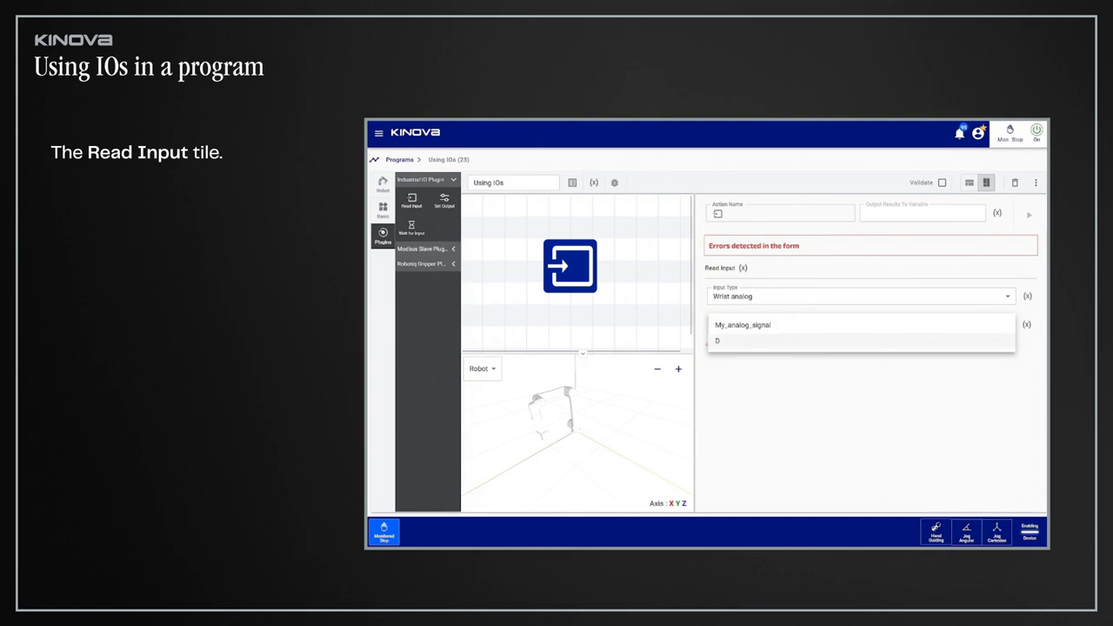
{"action": "left_click", "coordinate": [783, 324]}
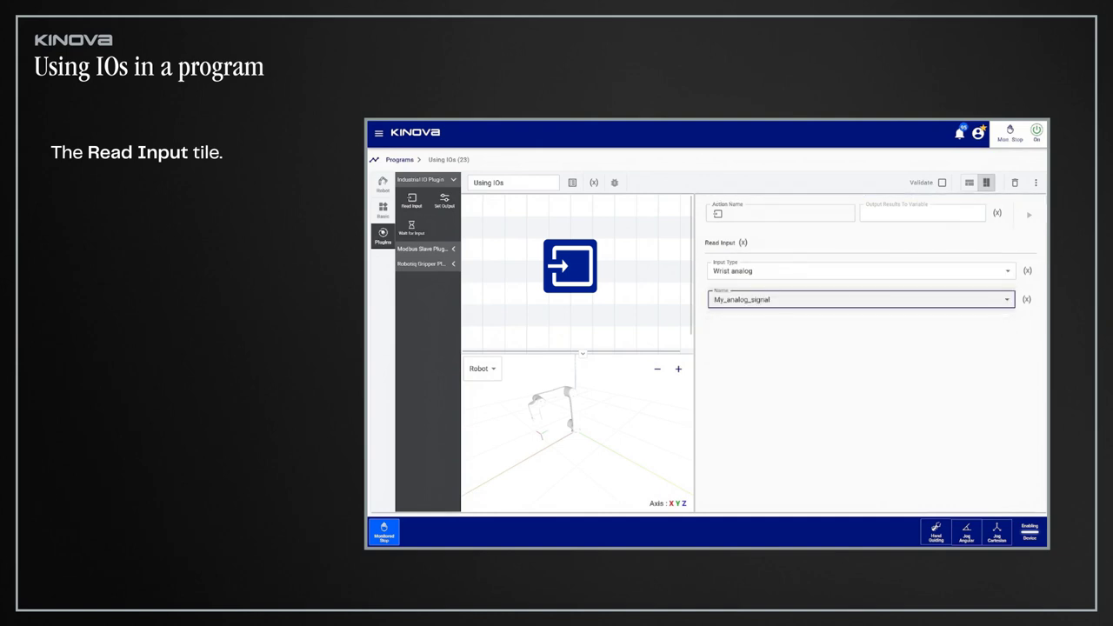
Store the Read Input result in the ReadInput program variable.
{"action": "left_click", "coordinate": [997, 212]}
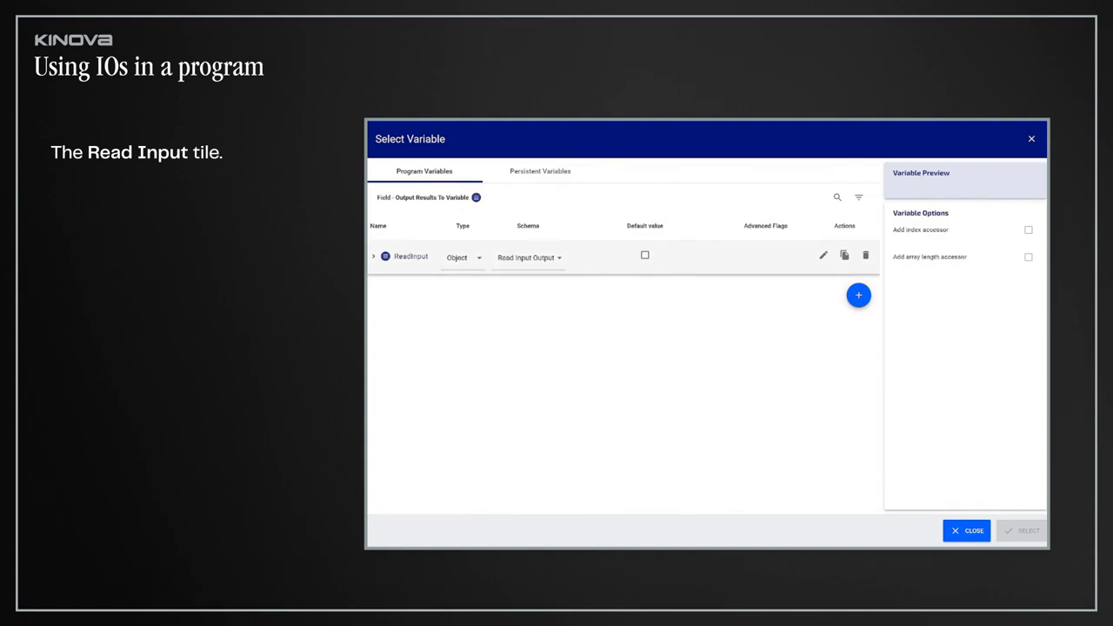
{"action": "left_click", "coordinate": [409, 257]}
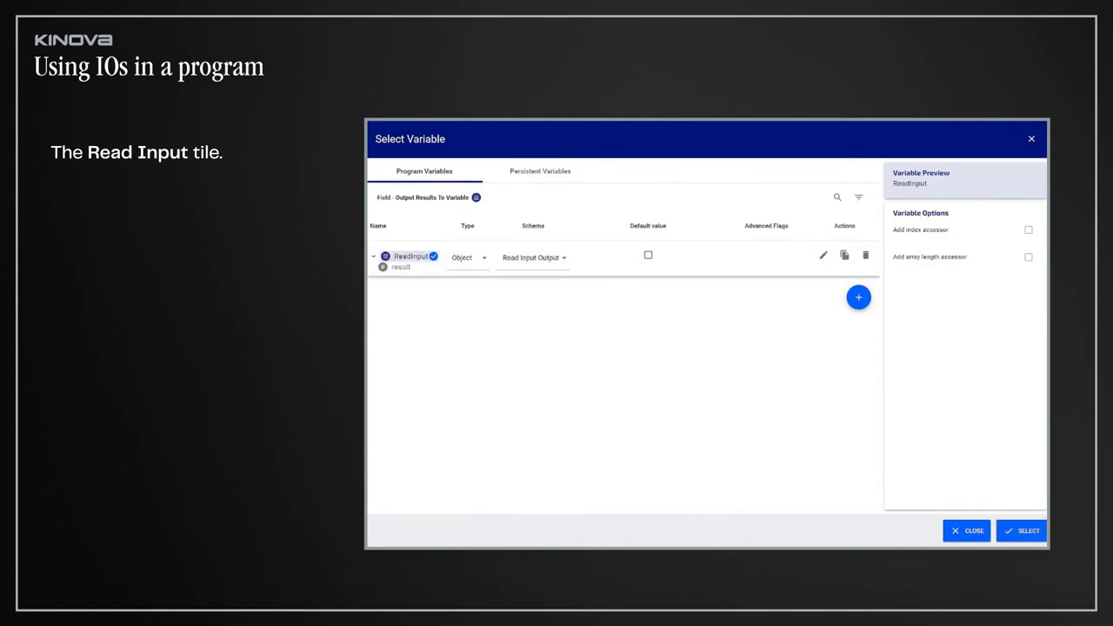